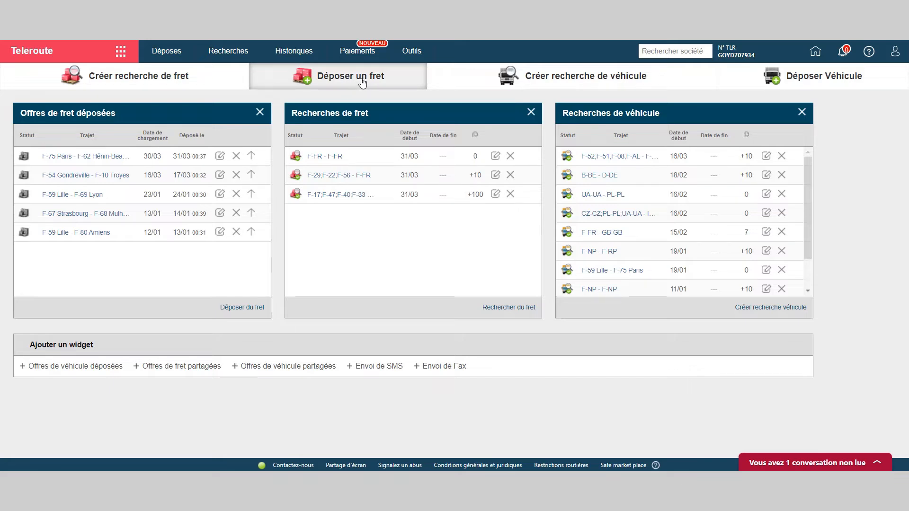
- Start a new freight offer with departure Paris, 75***, France and destination Marseille, 13001, France
{"action": "left_click", "coordinate": [168, 52]}
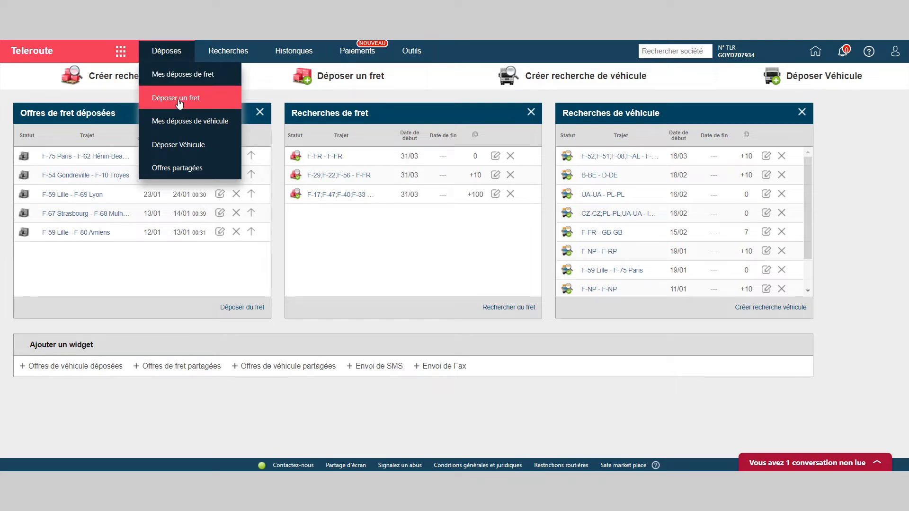
{"action": "left_click", "coordinate": [346, 79]}
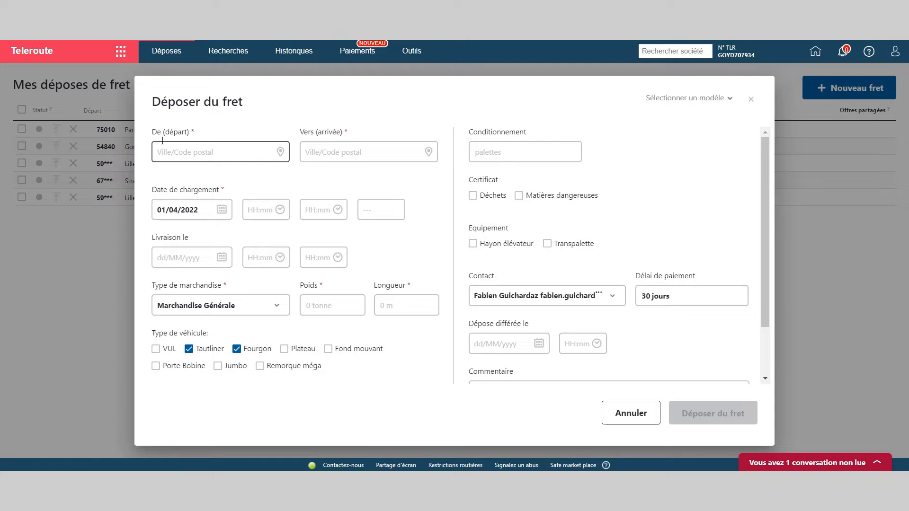
{"action": "type", "text": "paris"}
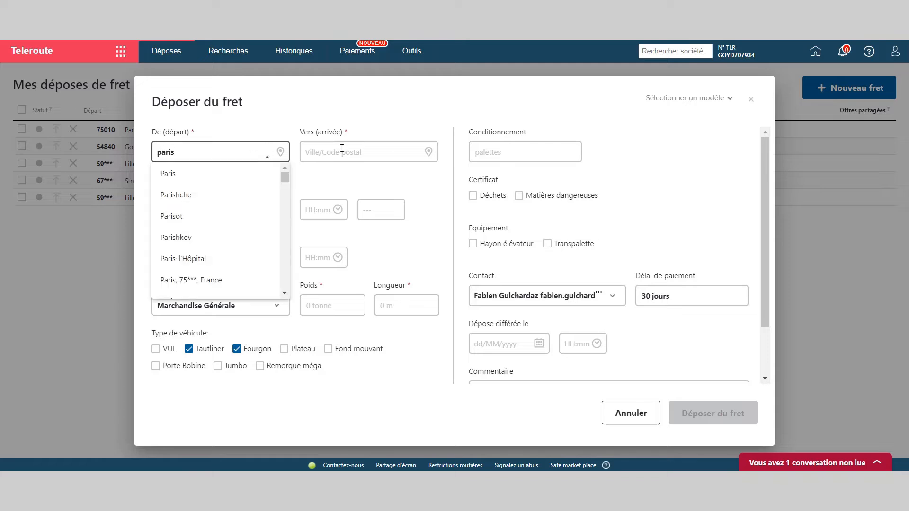
{"action": "left_click", "coordinate": [341, 149]}
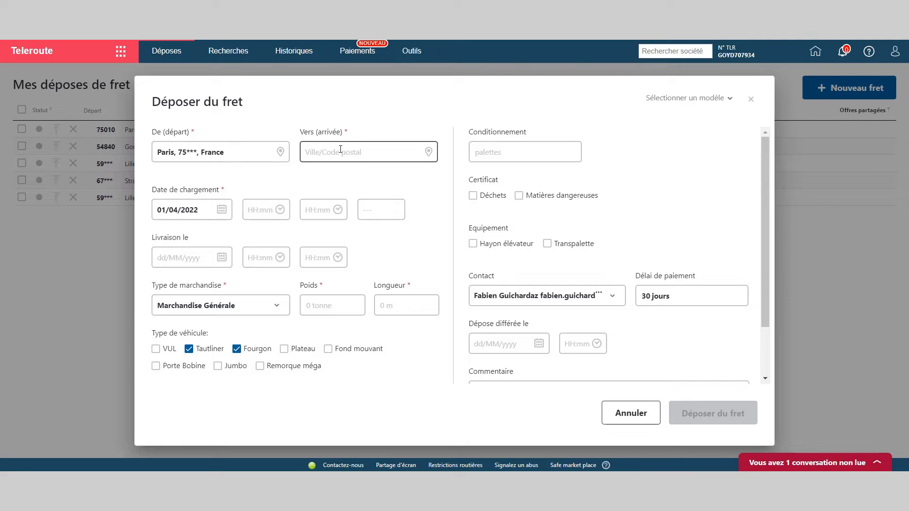
{"action": "type", "text": "13001"}
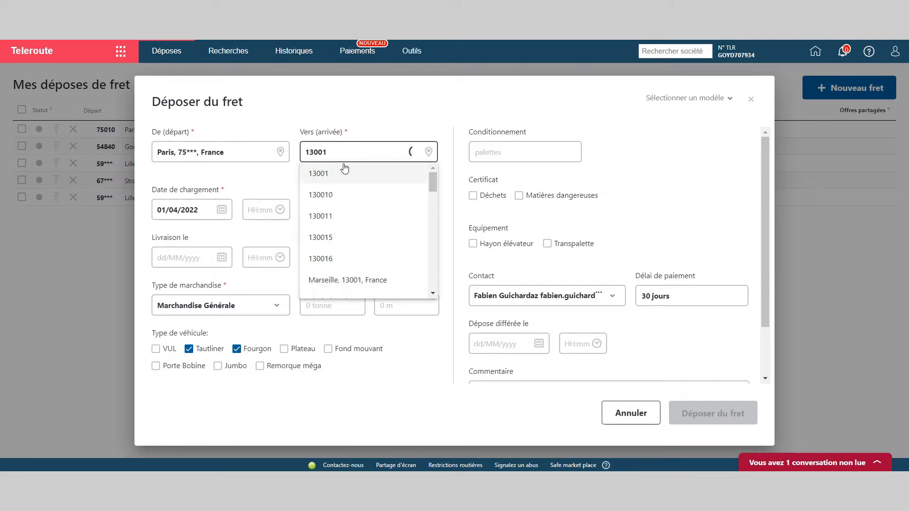
{"action": "left_click", "coordinate": [353, 279]}
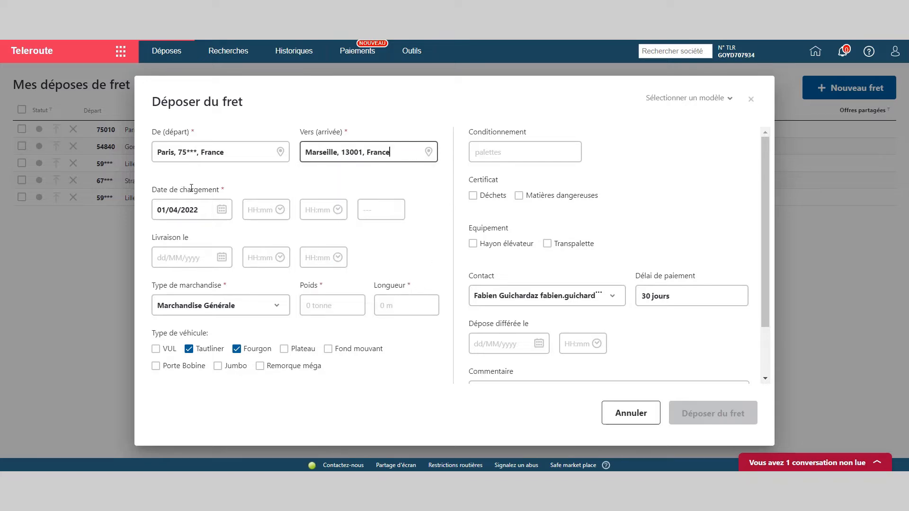
- Set the loading date to 05/04/2022 and check the available day extensions without choosing one
{"action": "left_click", "coordinate": [221, 209]}
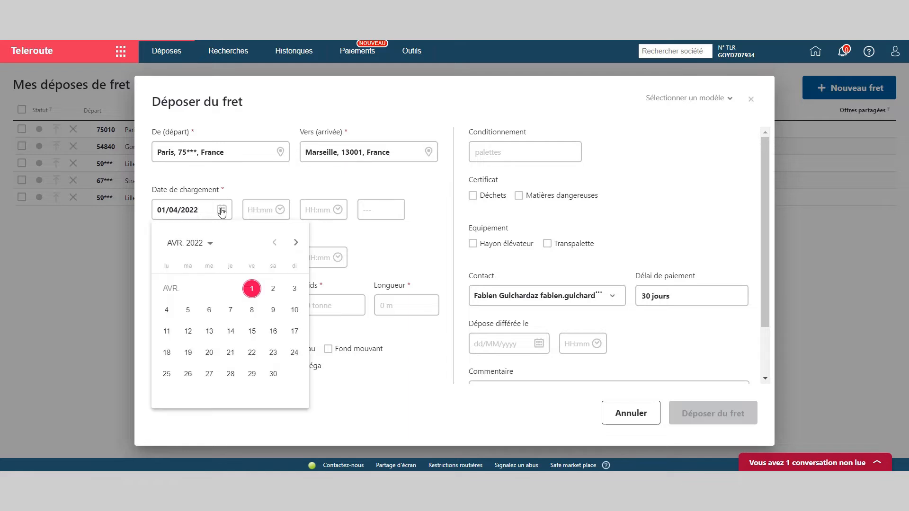
{"action": "left_click", "coordinate": [189, 310]}
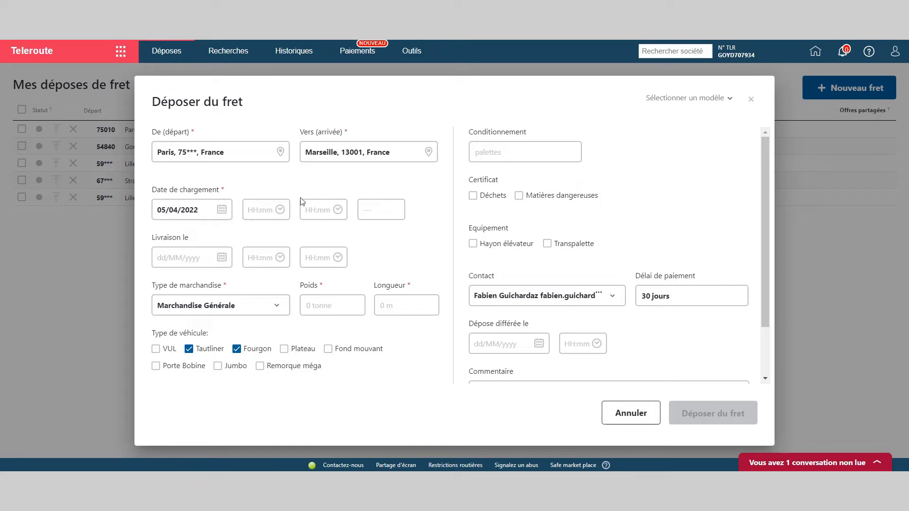
{"action": "left_click", "coordinate": [371, 208]}
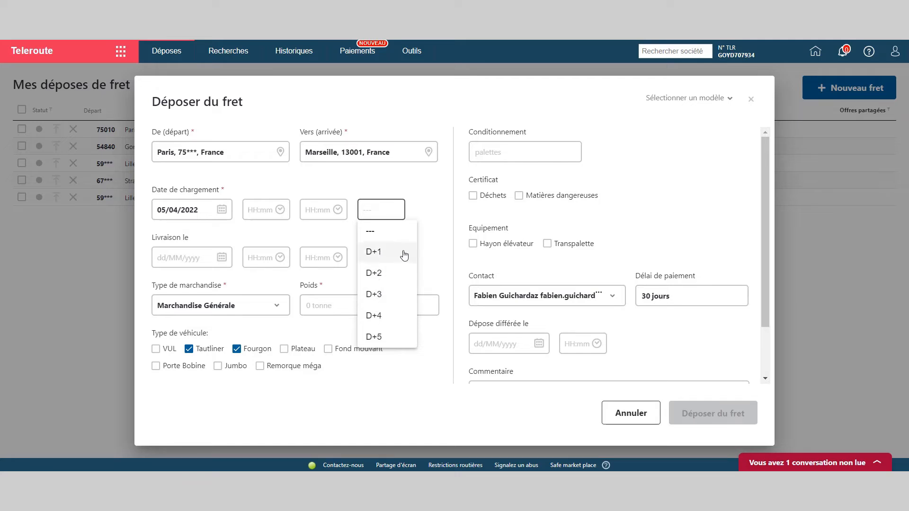
{"action": "left_click", "coordinate": [433, 248]}
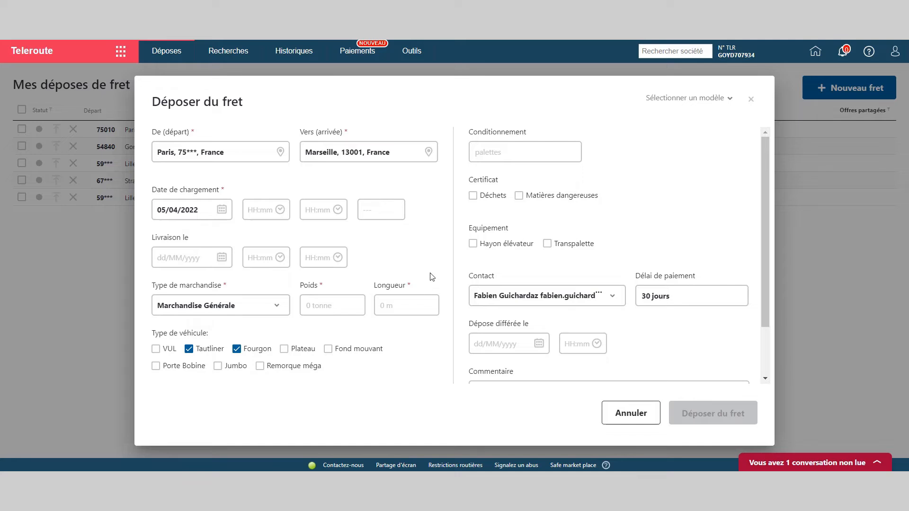
- Keep the goods type Marchandise Générale and set the weight to 24 t and the length to 13.6 m
{"action": "scroll", "coordinate": [384, 258], "scroll_direction": "down", "scroll_amount": 1}
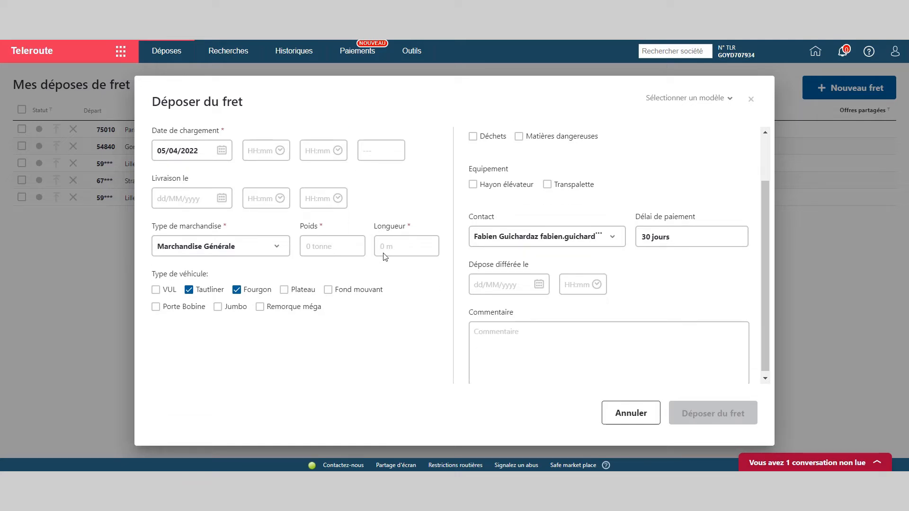
{"action": "left_click", "coordinate": [274, 250]}
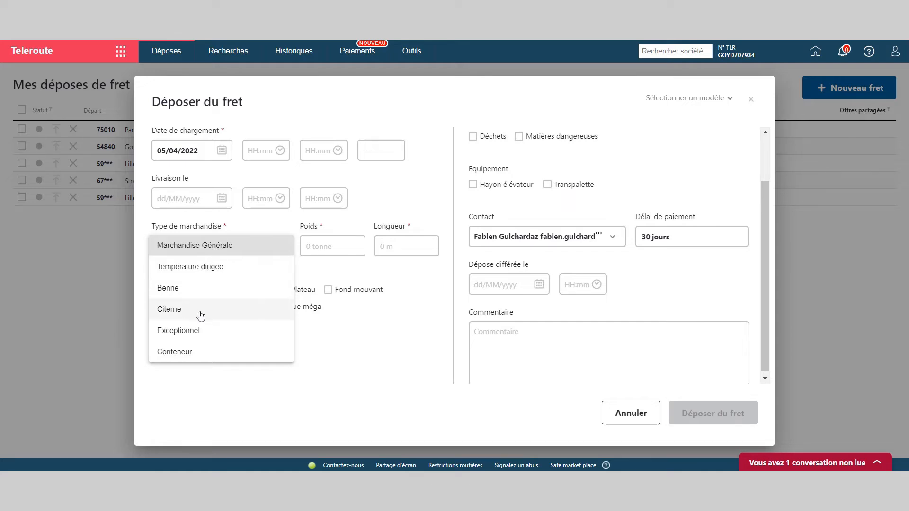
{"action": "left_click", "coordinate": [435, 213]}
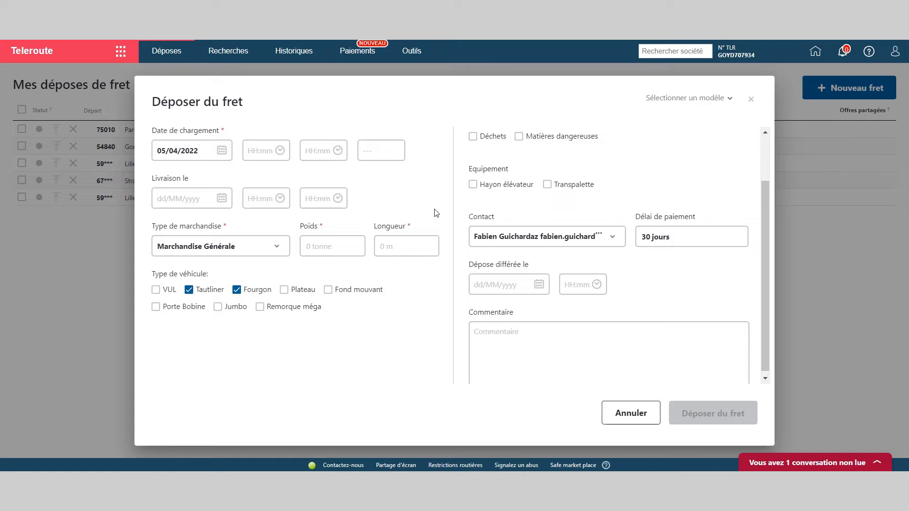
{"action": "left_click", "coordinate": [323, 247]}
{"action": "type", "text": "24 t"}
{"action": "left_click", "coordinate": [388, 246]}
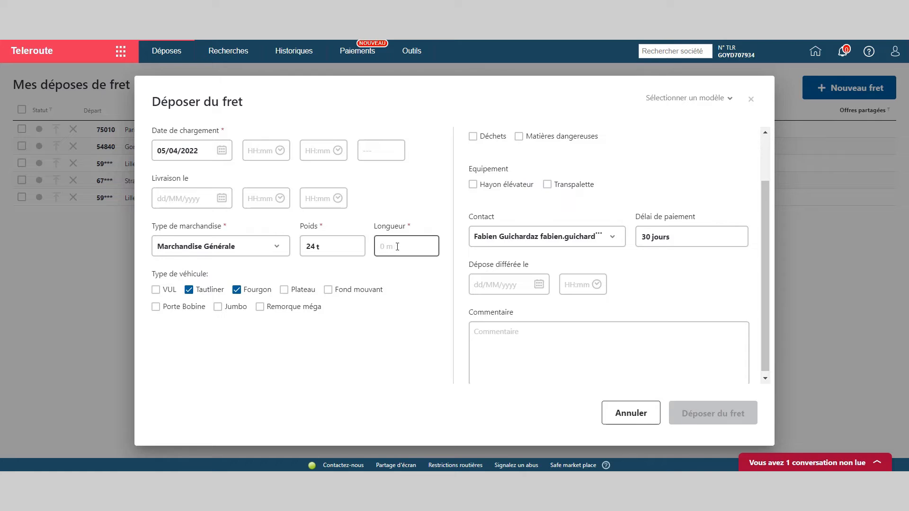
{"action": "type", "text": "13.6"}
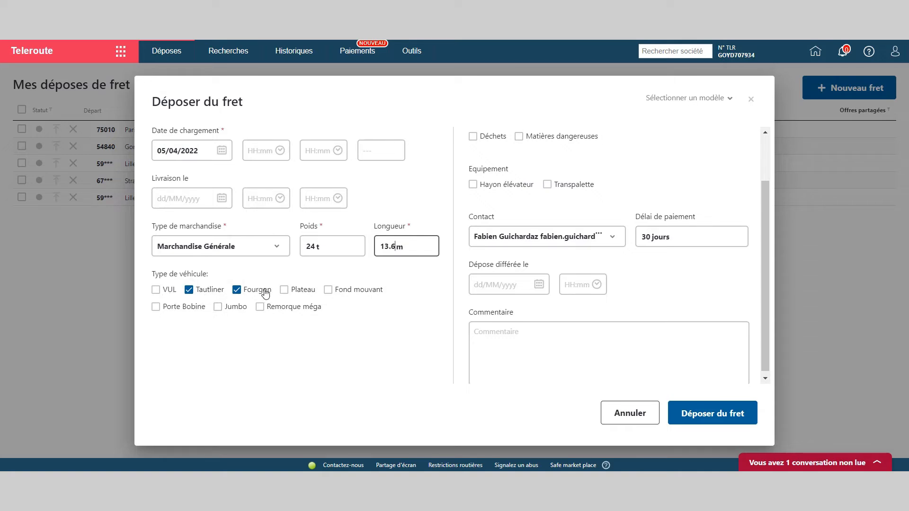
{"action": "left_click", "coordinate": [446, 299]}
- Set the packaging to 8 pallets and change the offer's contact to the colleague listed just after the current one
{"action": "scroll", "coordinate": [449, 298], "scroll_direction": "up", "scroll_amount": 3}
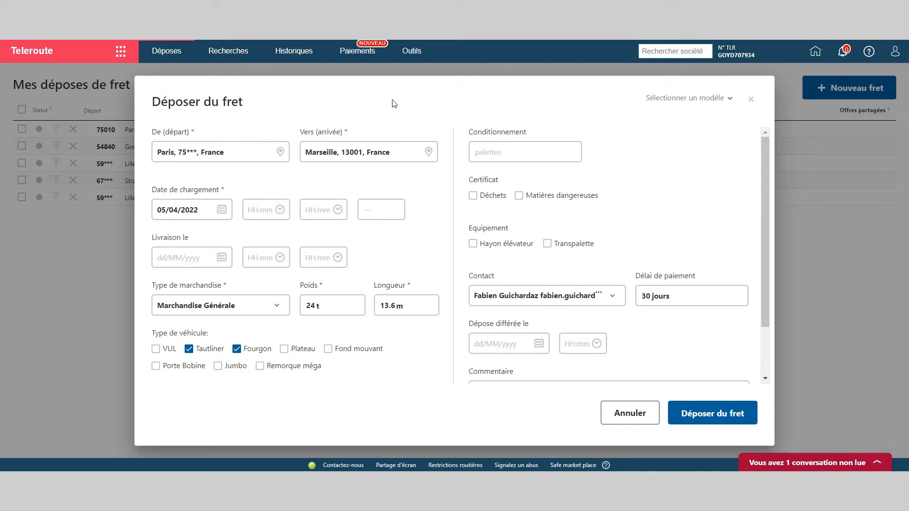
{"action": "left_click", "coordinate": [517, 151]}
{"action": "type", "text": "8 Palettes"}
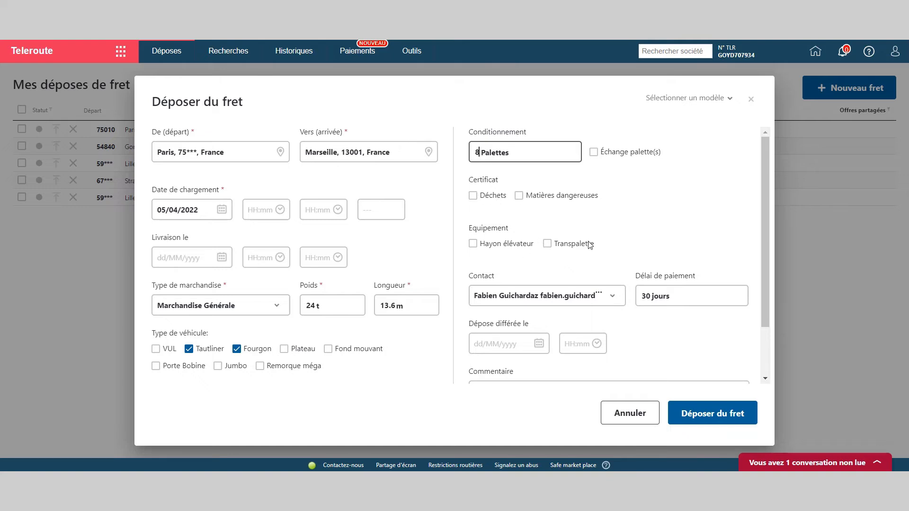
{"action": "scroll", "coordinate": [633, 236], "scroll_direction": "down", "scroll_amount": 1}
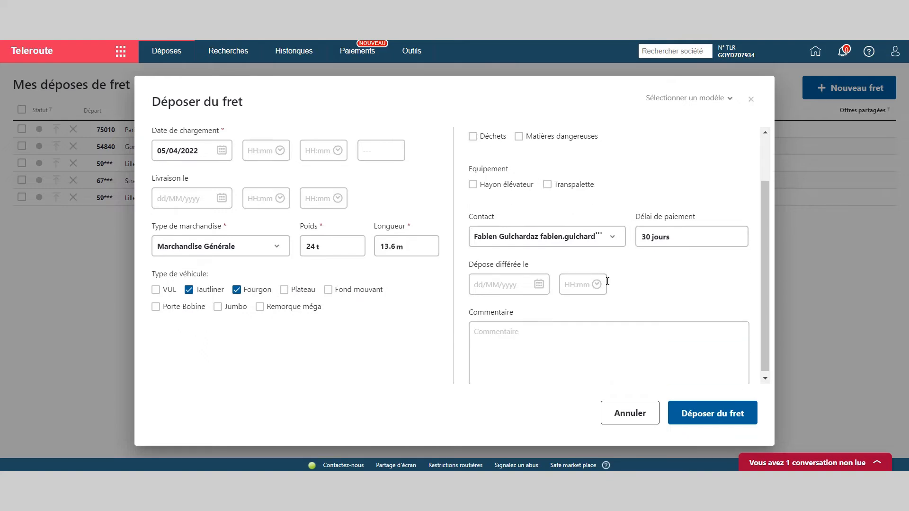
{"action": "left_click", "coordinate": [610, 239]}
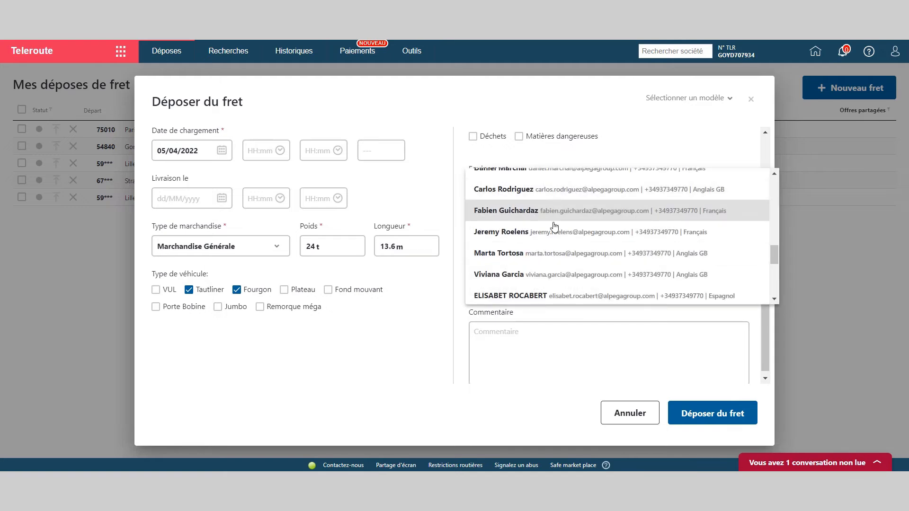
{"action": "left_click", "coordinate": [554, 236]}
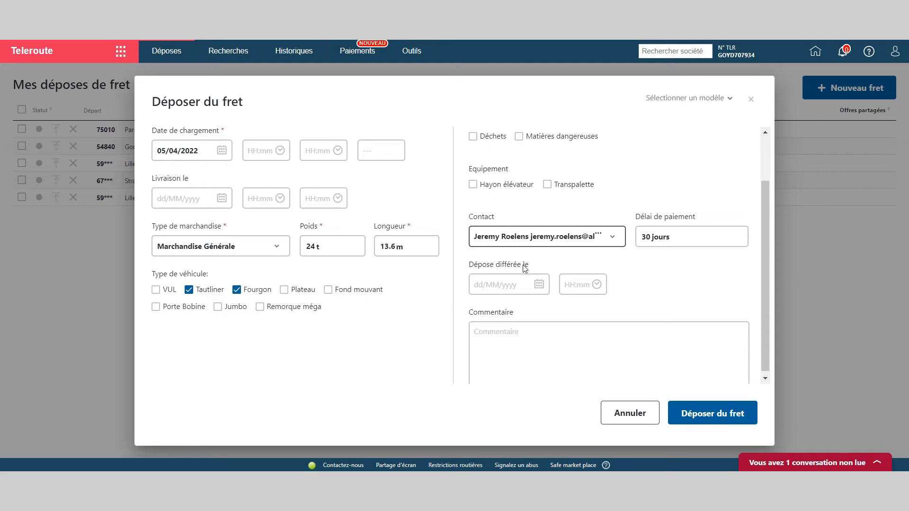
- Try 04/04/2022 as the deferred posting date, and replace it with 01/04/2022
{"action": "left_click", "coordinate": [496, 282]}
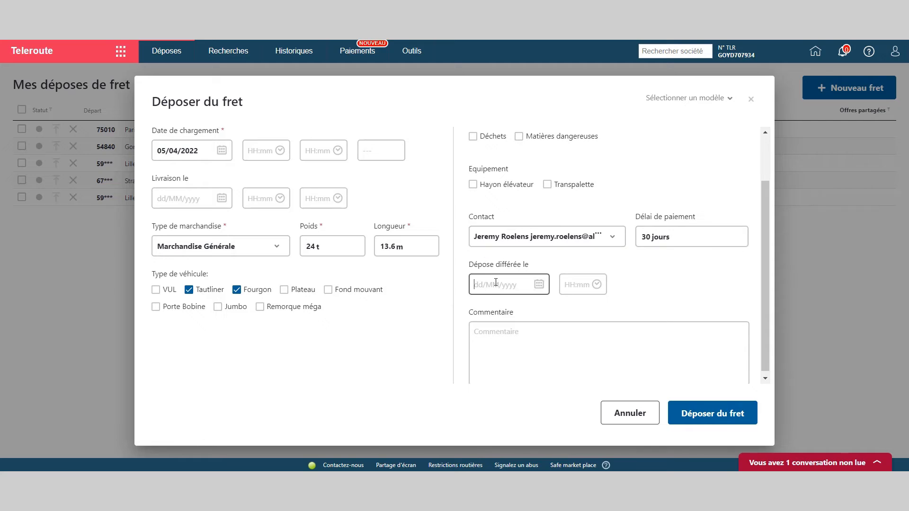
{"action": "left_click", "coordinate": [539, 284]}
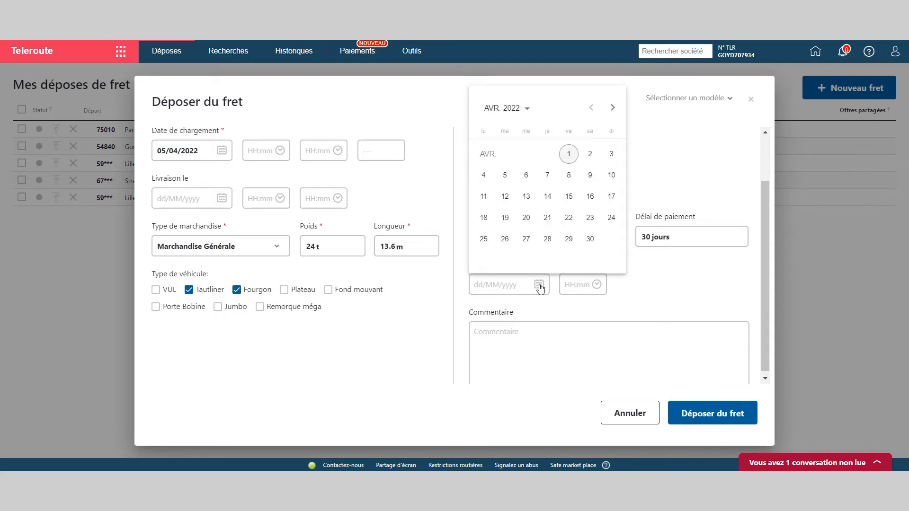
{"action": "left_click", "coordinate": [485, 179]}
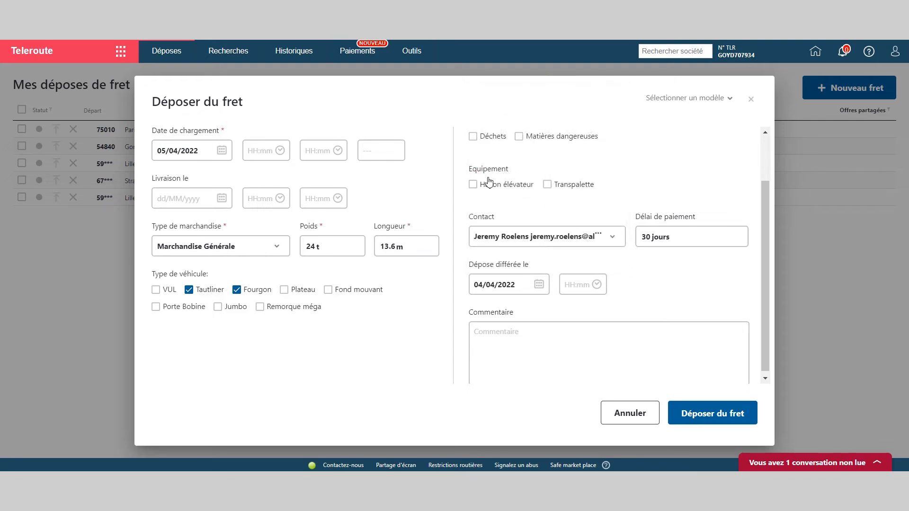
{"action": "left_click", "coordinate": [539, 284]}
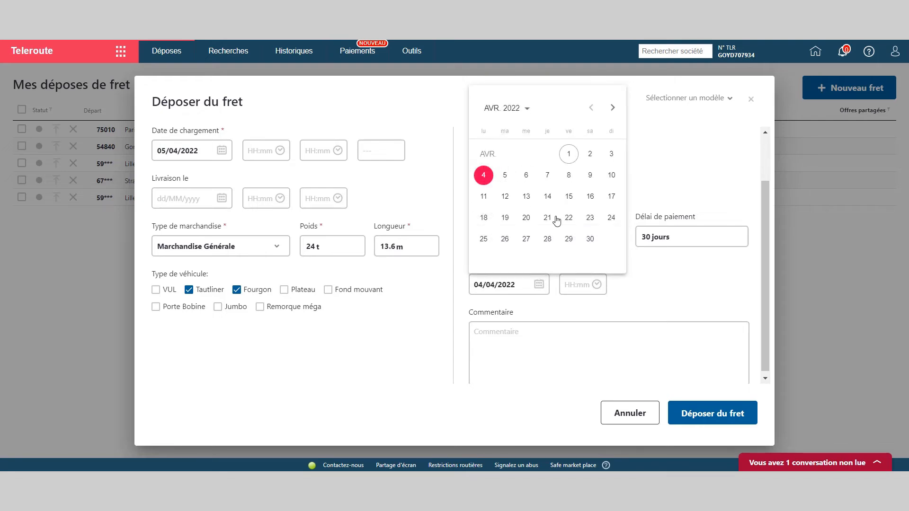
{"action": "left_click", "coordinate": [569, 154]}
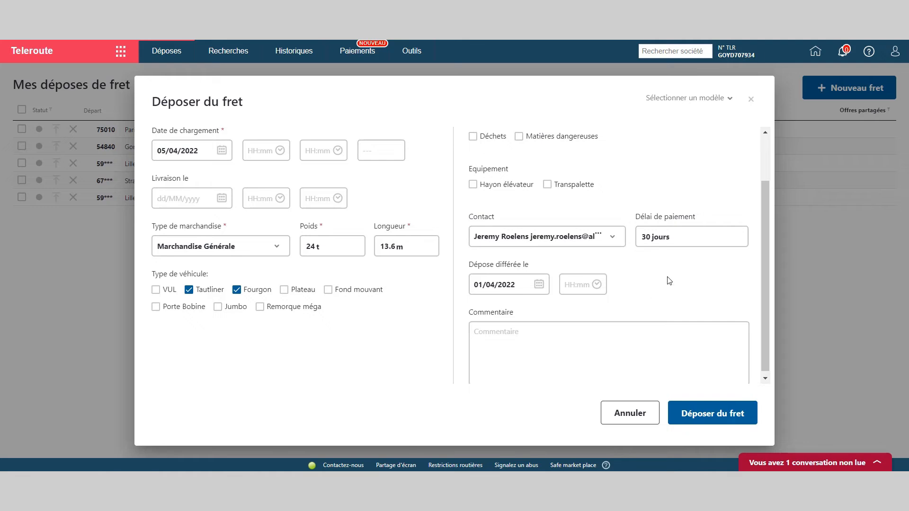
- Add the comment "8 palettes" and post the freight offer
{"action": "scroll", "coordinate": [563, 338], "scroll_direction": "down", "scroll_amount": 1}
{"action": "left_click_drag", "start_coordinate": [513, 308], "coordinate": [482, 308]}
{"action": "left_click", "coordinate": [491, 329]}
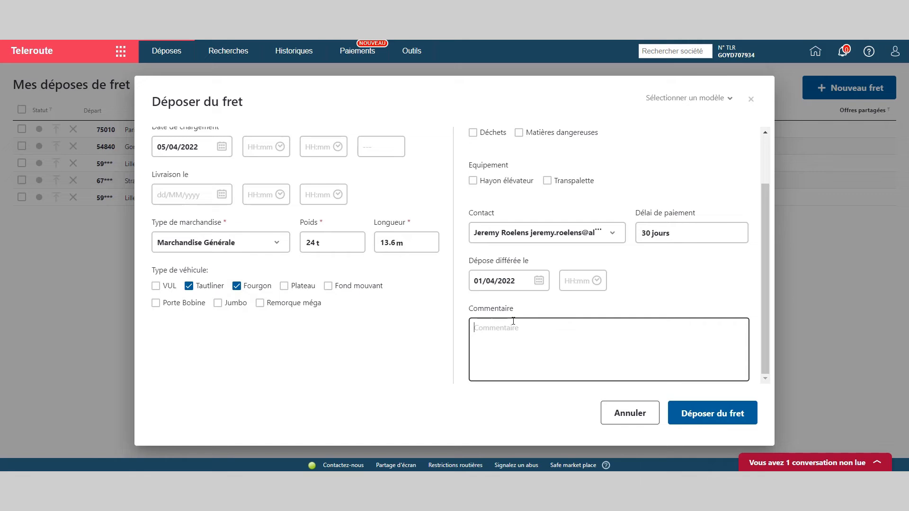
{"action": "type", "text": "8 palettes"}
{"action": "left_click", "coordinate": [706, 417]}
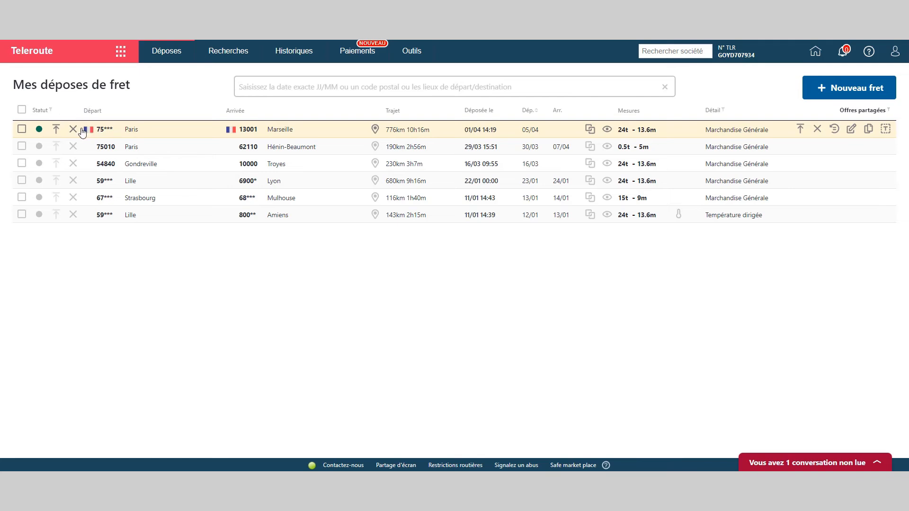
- Deactivate the Paris–Marseille freight offer and reactivate it
{"action": "left_click", "coordinate": [39, 129]}
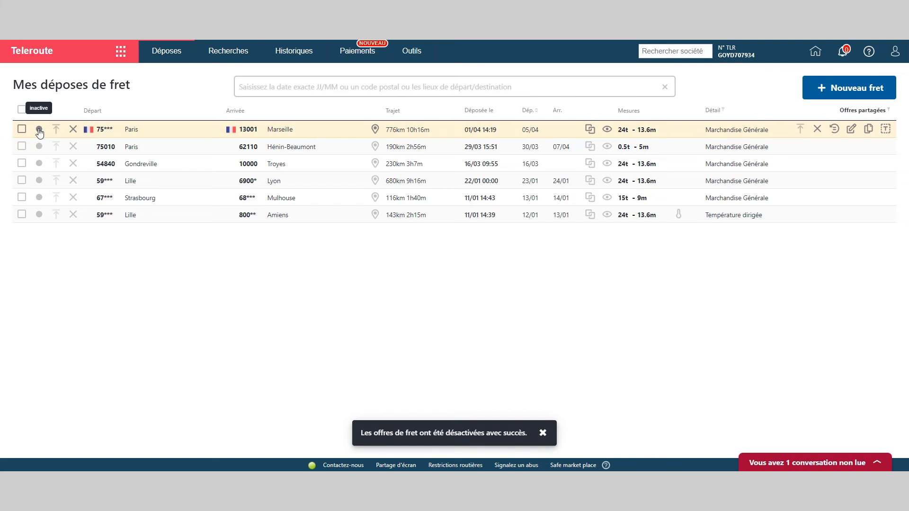
{"action": "left_click", "coordinate": [40, 130]}
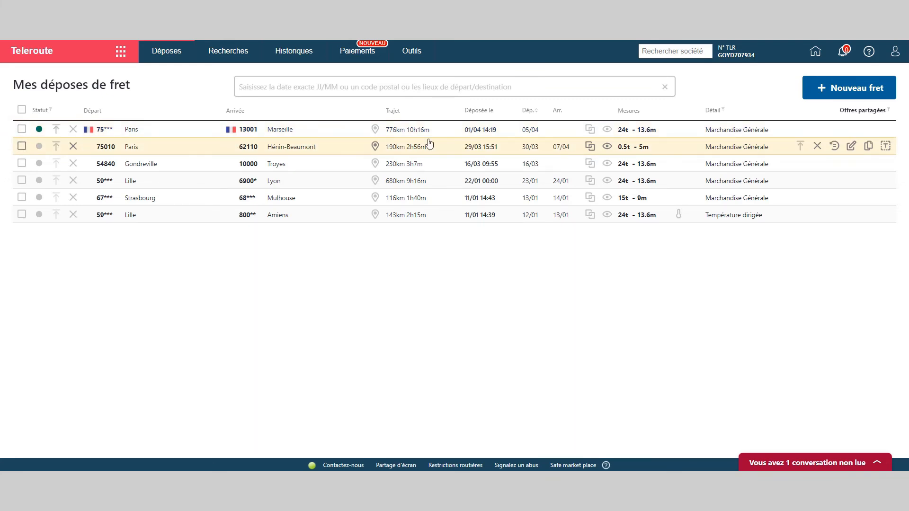
- Check who has viewed the Paris–Marseille offer and the Paris–Hénin-Beaumont offer, closing each viewer list
{"action": "left_click", "coordinate": [607, 130]}
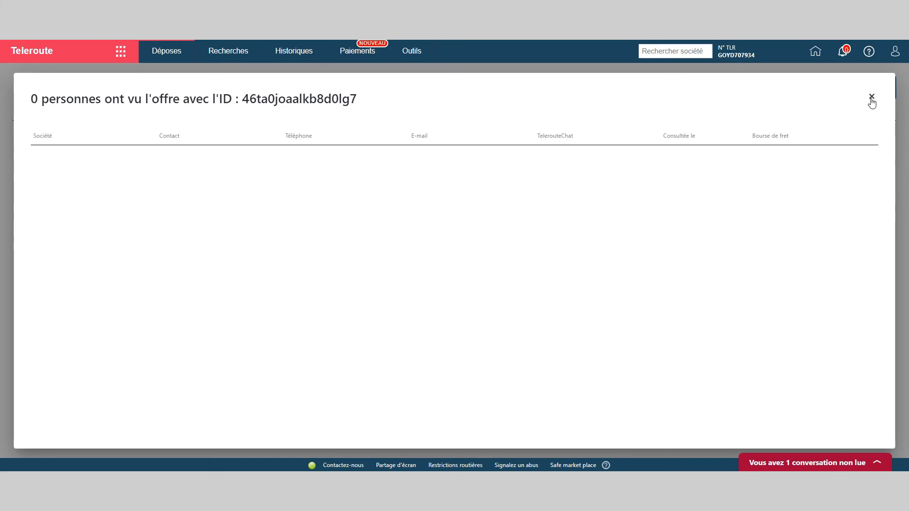
{"action": "left_click", "coordinate": [871, 96]}
{"action": "left_click", "coordinate": [596, 147]}
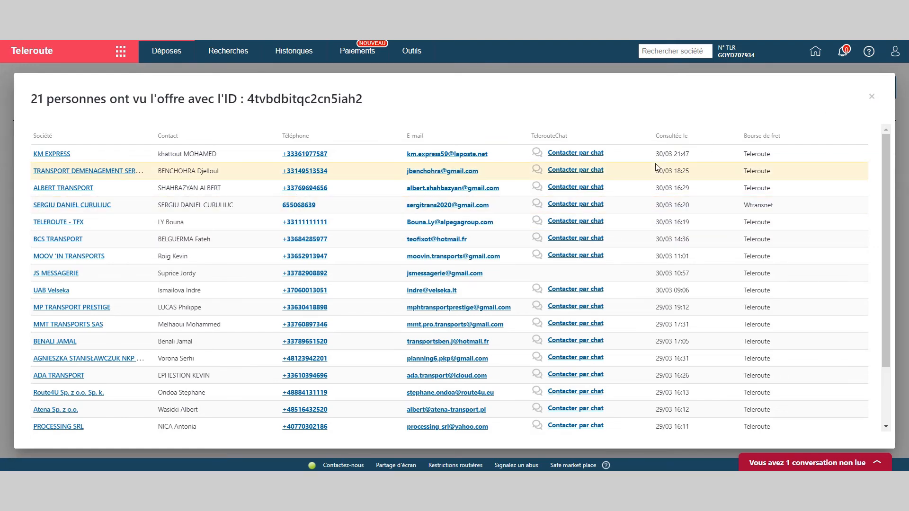
{"action": "left_click", "coordinate": [871, 96]}
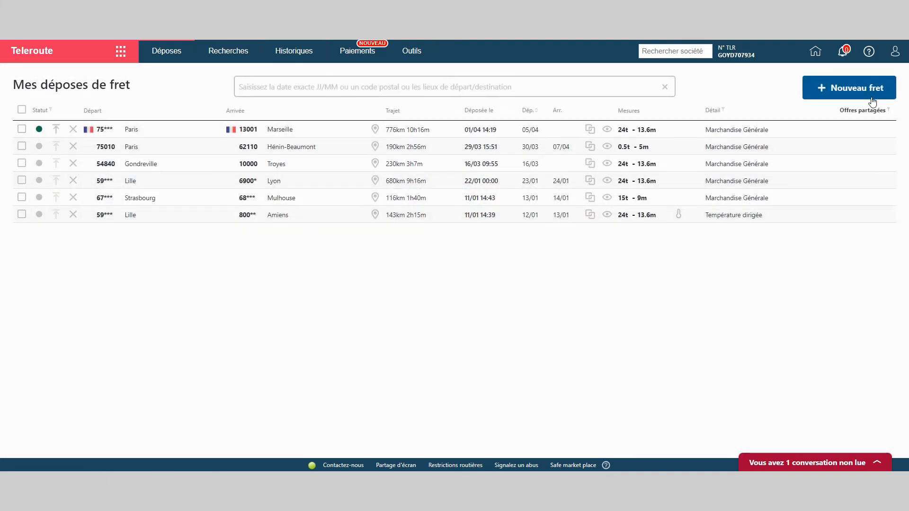
- View the vehicles matching the Paris–Marseille offer and close the list
{"action": "left_click", "coordinate": [589, 129]}
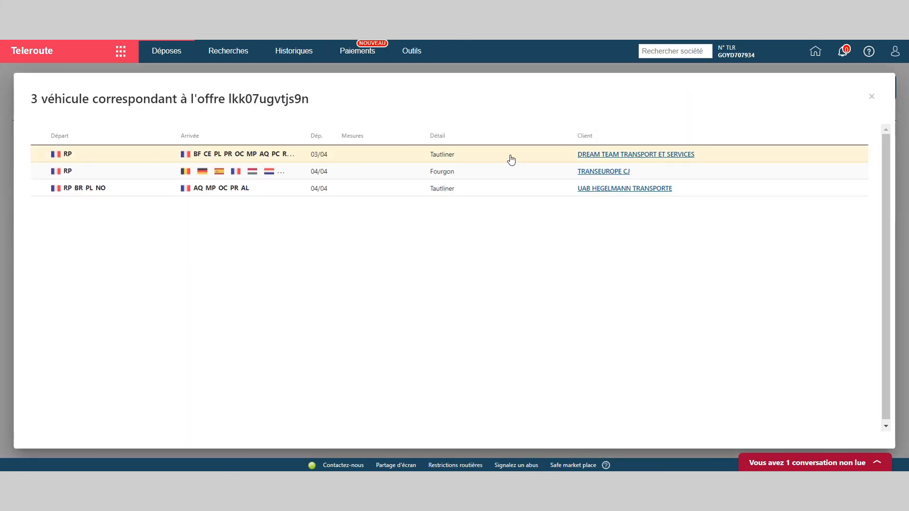
{"action": "left_click", "coordinate": [872, 98]}
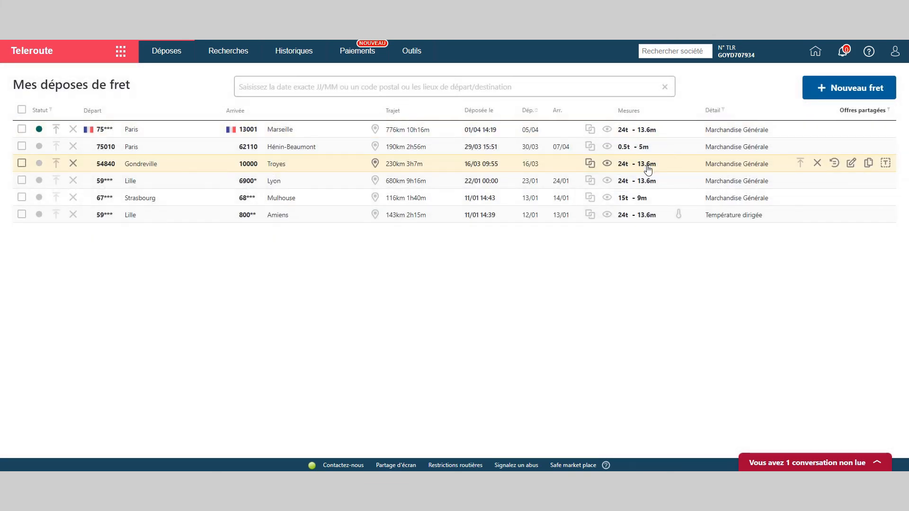
{"action": "mouse_move", "coordinate": [801, 127]}
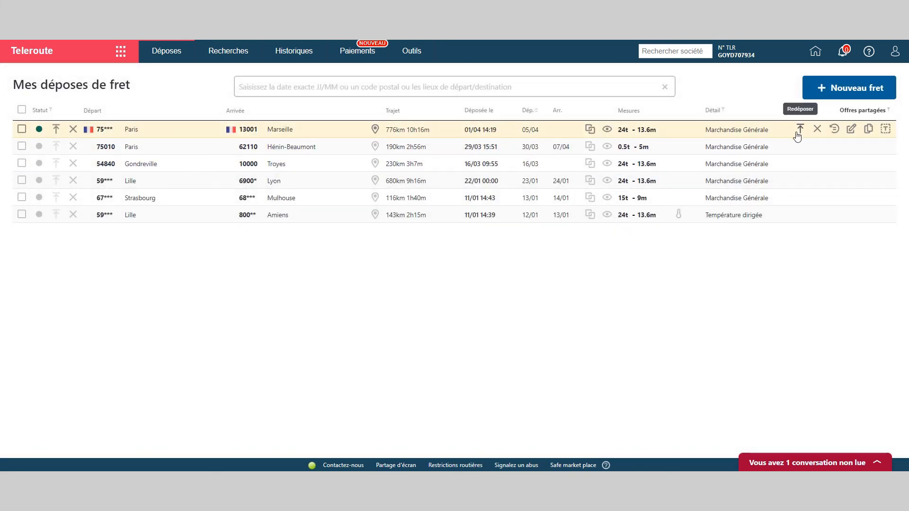